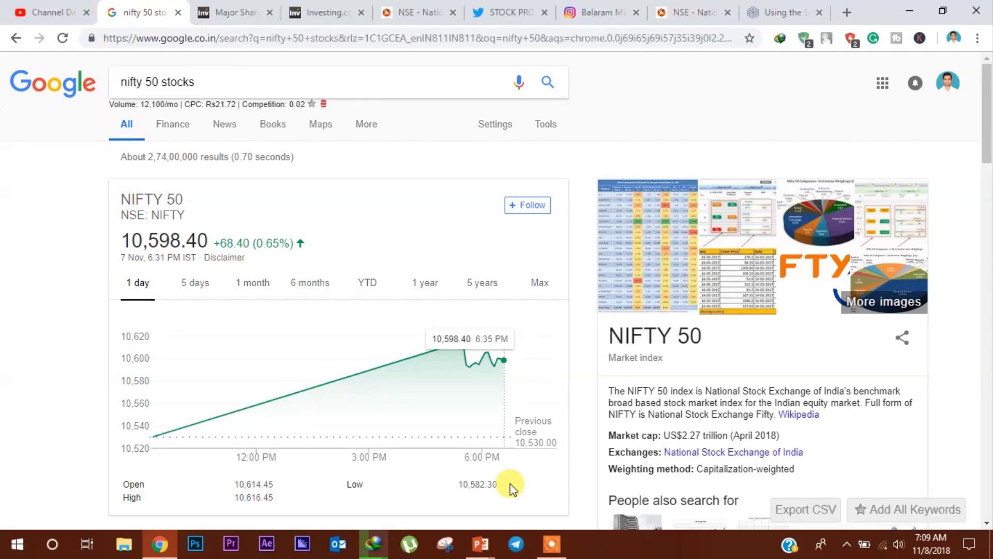
# Step: Move from the Nifty 50 quote (10,598.40) to the Investing.com major global indices page
pyautogui.click(238, 8)
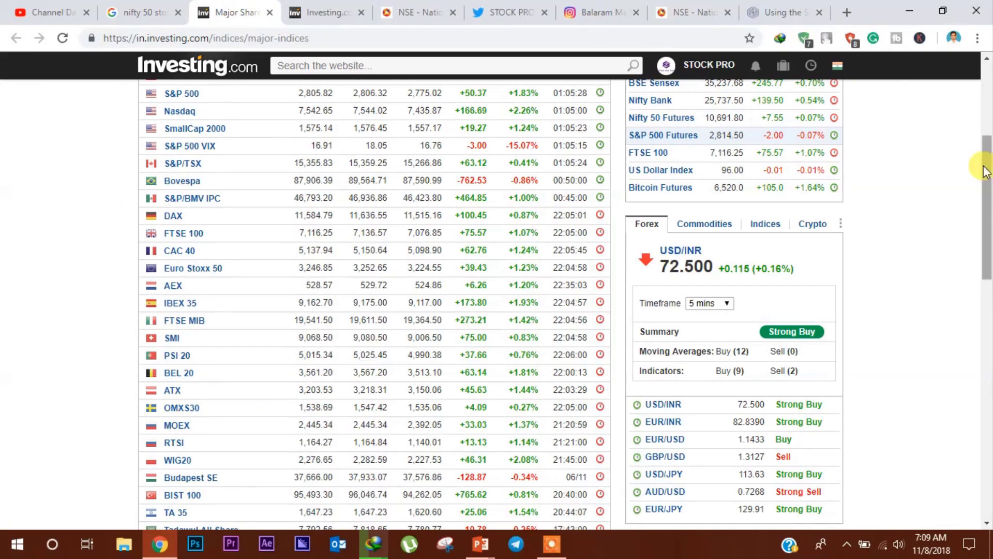
# Step: Show the Nifty 50 Futures chart in the Indices widget after briefly viewing FTSE 100
pyautogui.scroll(5, 988, 117)
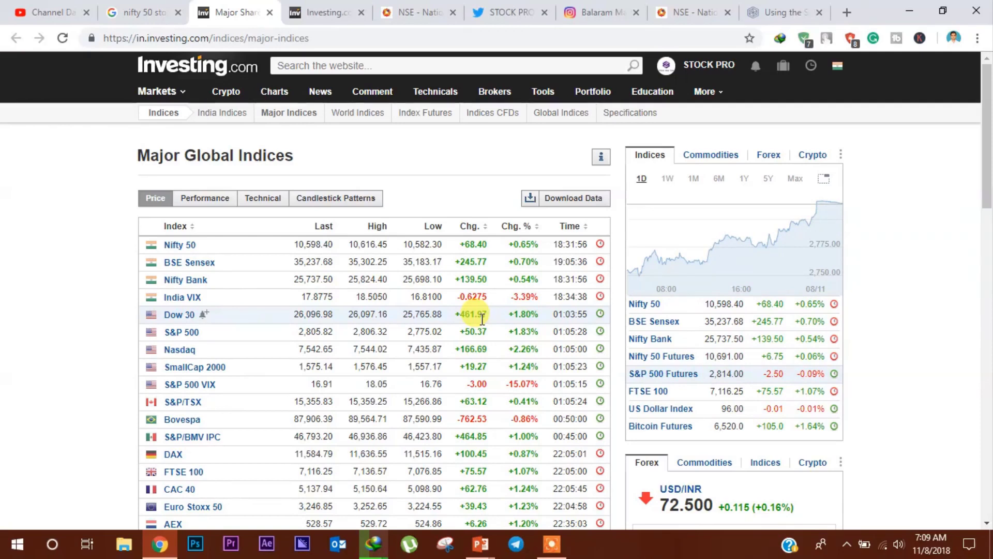
pyautogui.click(718, 391)
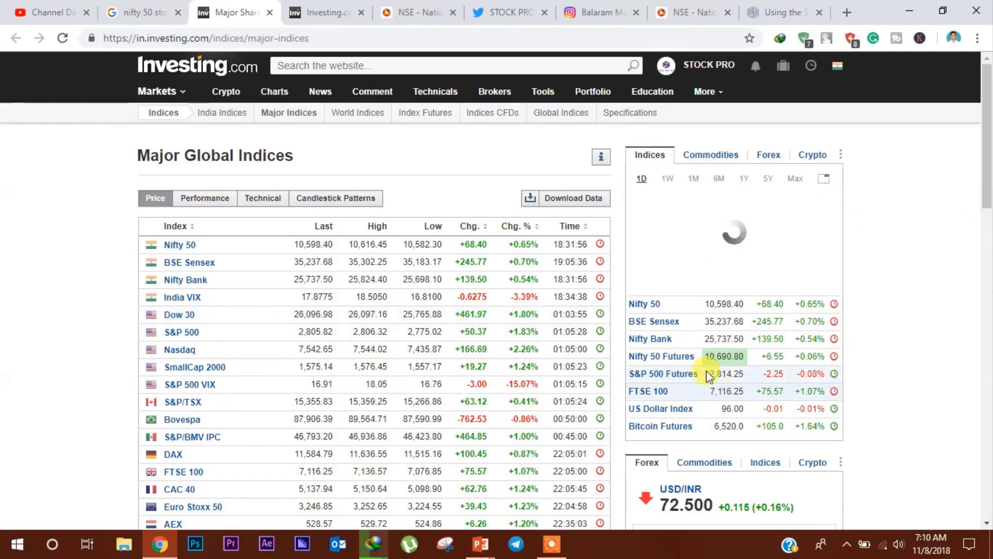
pyautogui.click(731, 362)
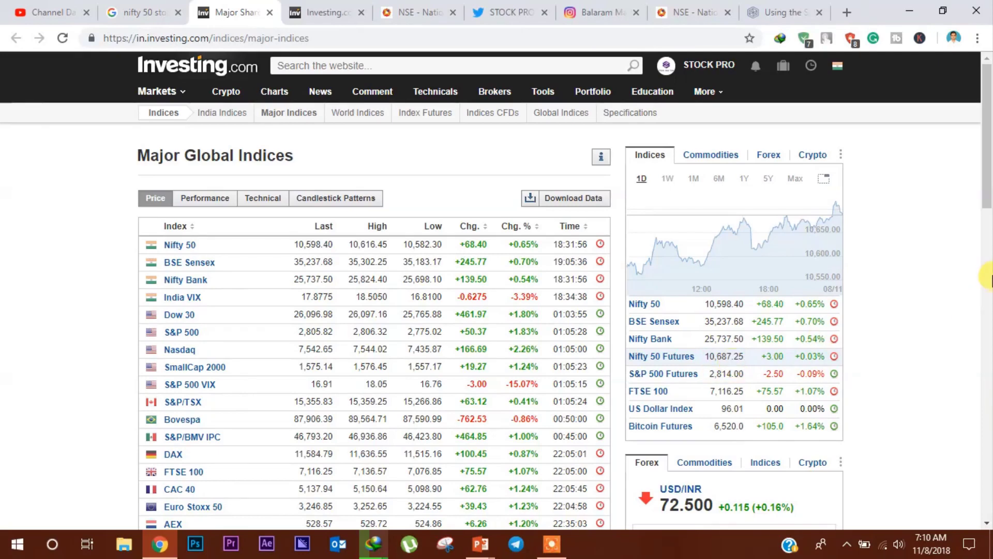
pyautogui.moveTo(988, 191); pyautogui.dragTo(988, 261)
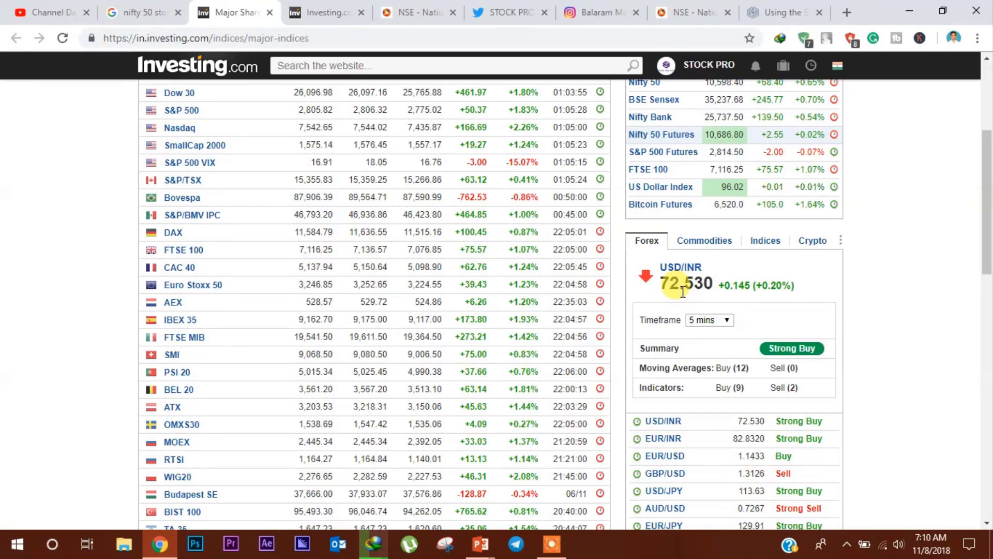
# Step: Switch to the NSE option chain and scroll through the strike price rows
pyautogui.click(401, 10)
pyautogui.moveTo(988, 274)
pyautogui.mouseDown()
pyautogui.moveTo(990, 136)
pyautogui.moveTo(988, 276)
pyautogui.mouseUp()
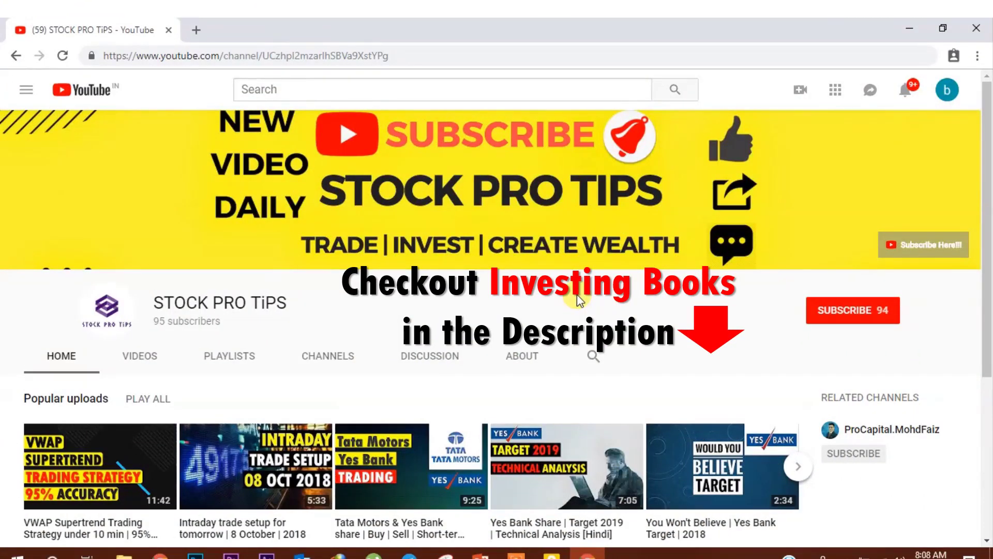
# Step: Scroll the STOCK PRO TiPS channel page and list all its uploaded videos
pyautogui.scroll(-3, 577, 295)
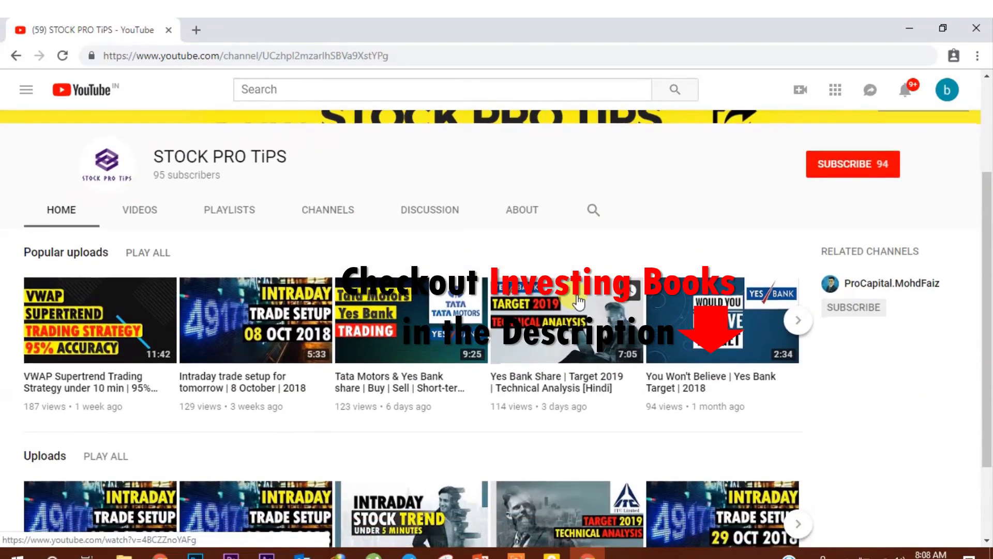
pyautogui.scroll(-2, 578, 302)
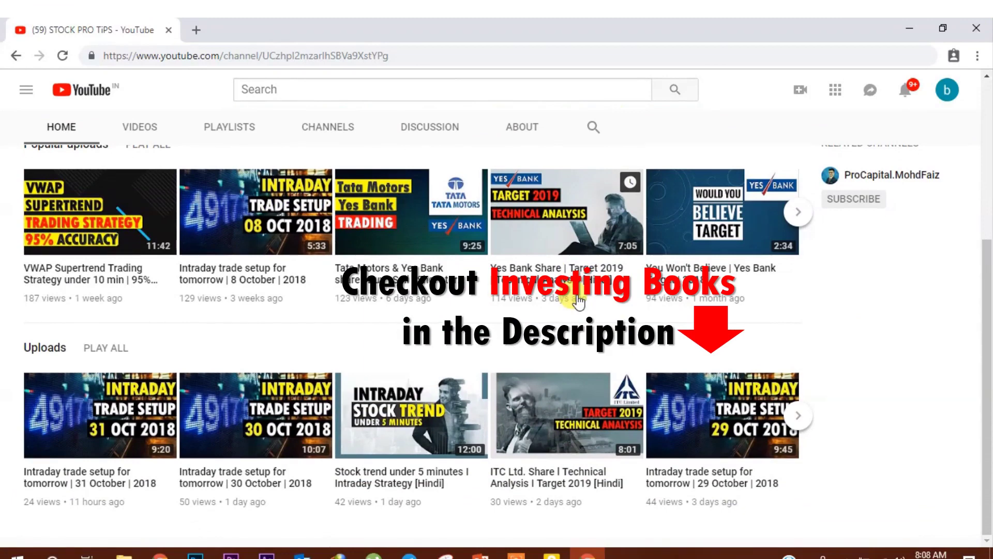
pyautogui.click(139, 129)
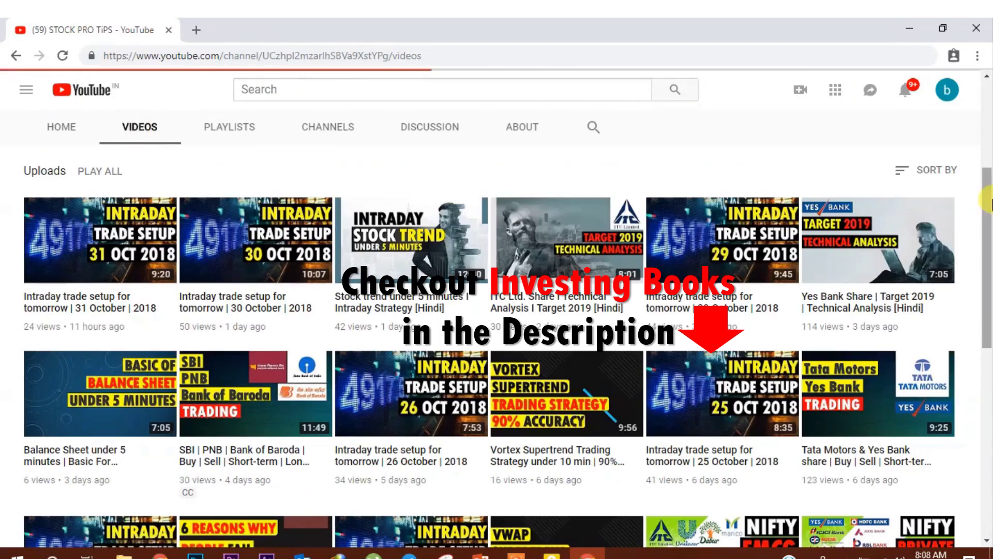
# Step: Subscribe to STOCK PRO TiPS and turn on notifications for new uploads
pyautogui.scroll(5, 985, 112)
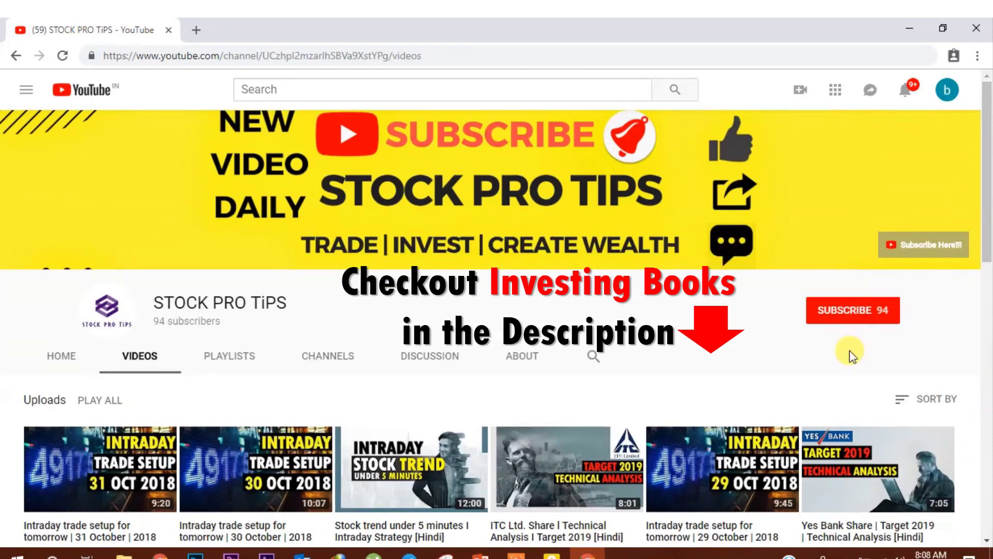
pyautogui.click(844, 327)
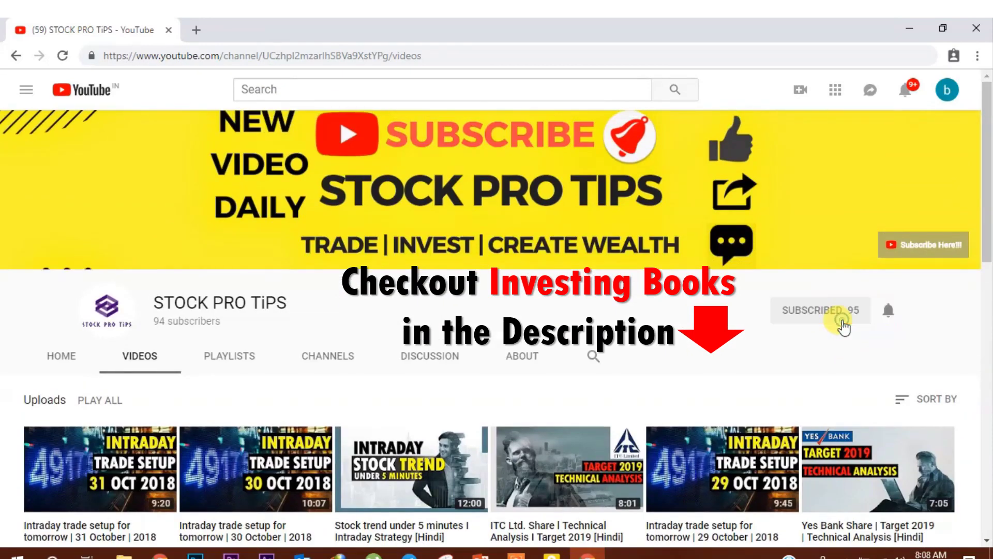
pyautogui.click(885, 313)
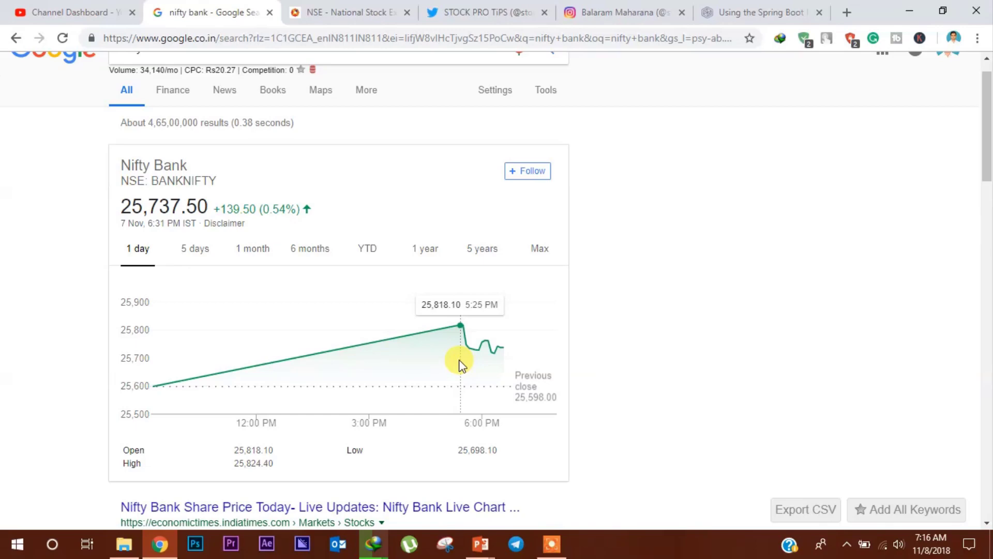
# Step: View the BANKNIFTY 15NOV2018 option chain and scroll down through strikes from 23100
pyautogui.click(357, 11)
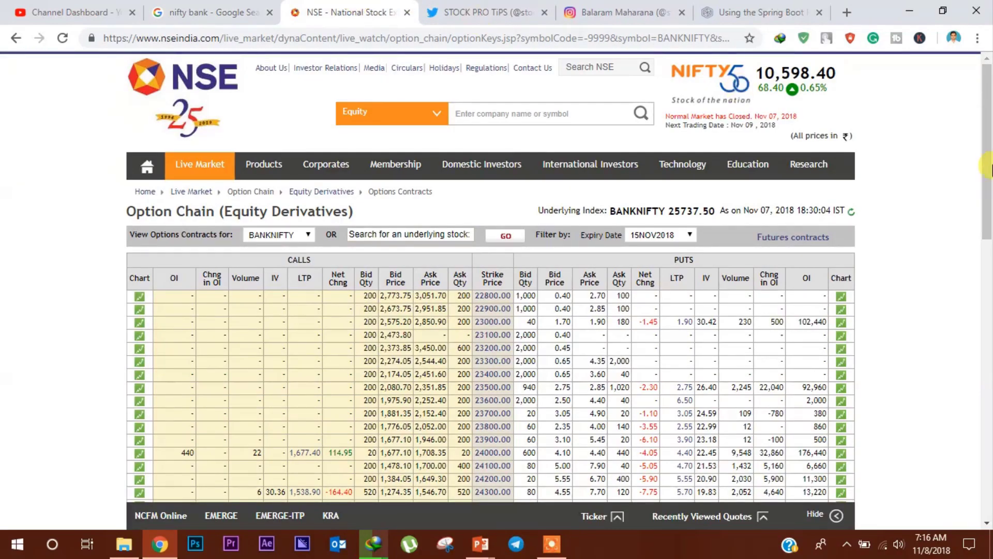
pyautogui.moveTo(987, 178); pyautogui.dragTo(987, 287)
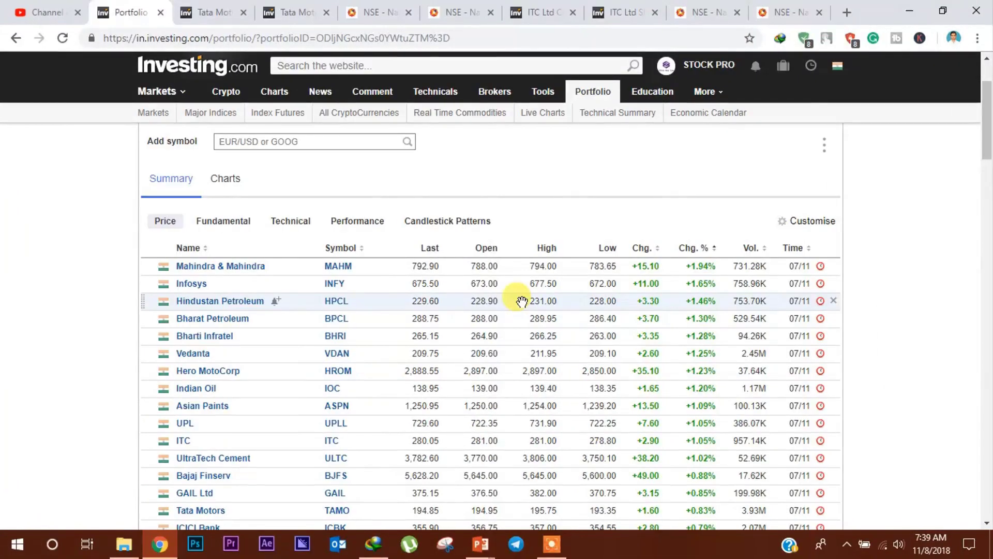
# Step: Scroll the portfolio gainers down to Grasim Industries, then go to the Tata Motors streaming chart
pyautogui.scroll(-1, 521, 301)
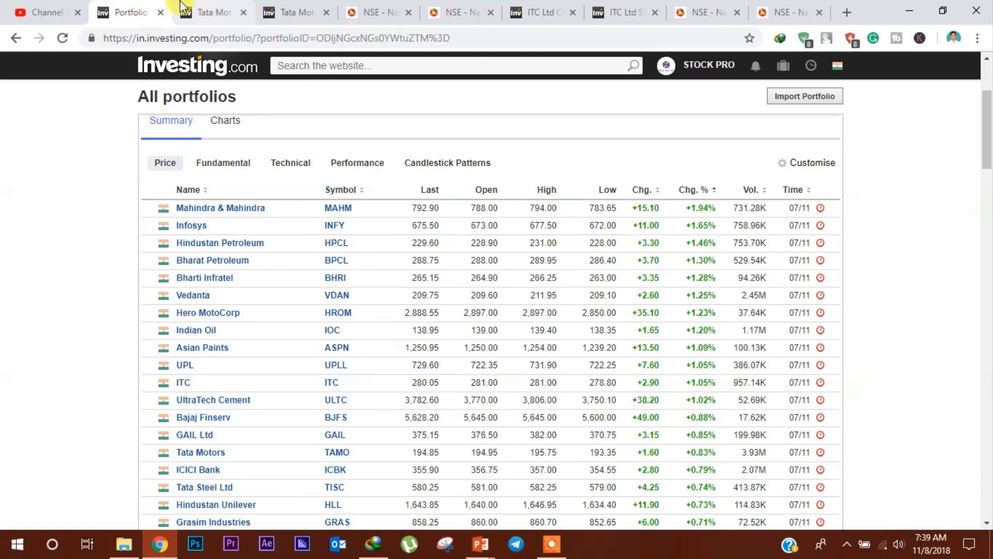
pyautogui.click(212, 12)
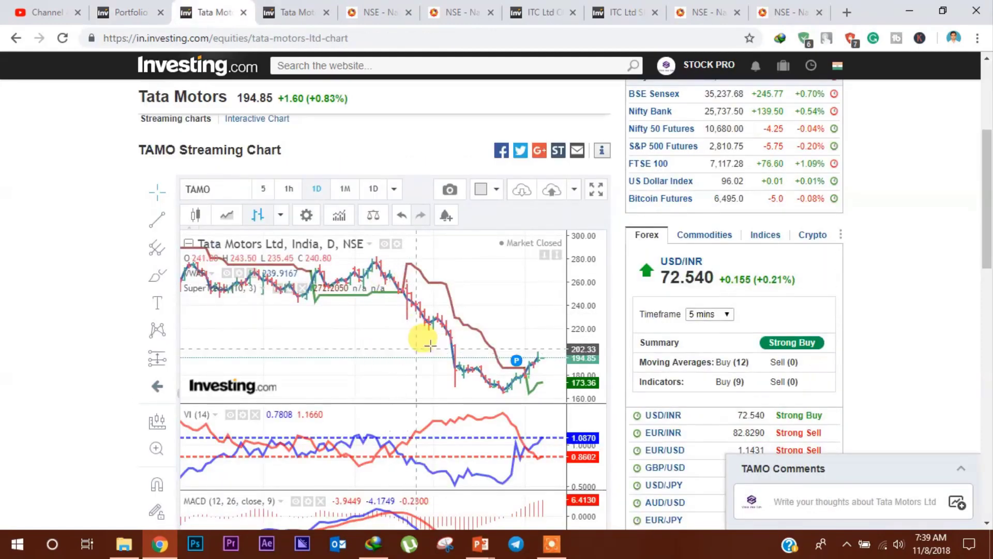
# Step: View the Tata Motors chart full screen with space after the latest bar, then open its technical analysis
pyautogui.click(596, 189)
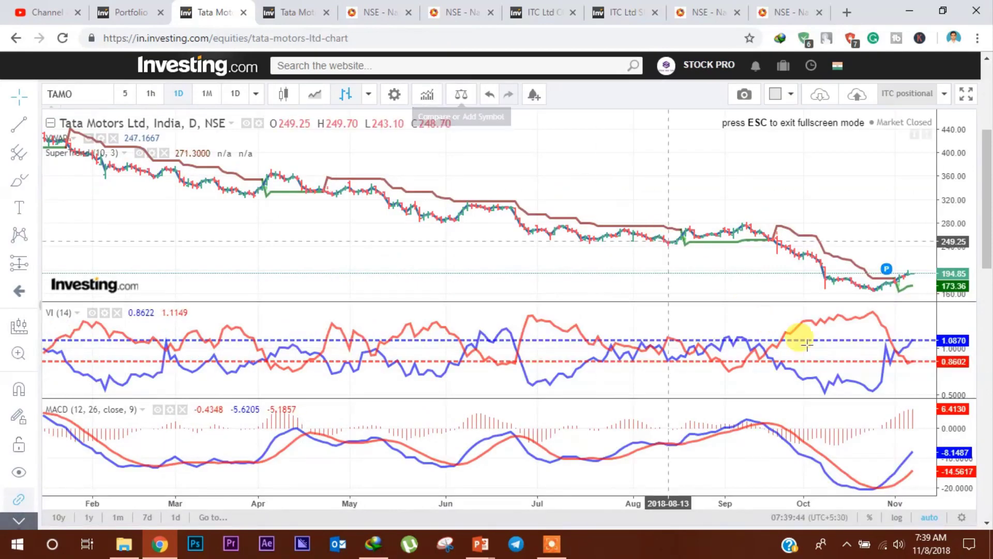
pyautogui.moveTo(675, 292); pyautogui.dragTo(572, 288)
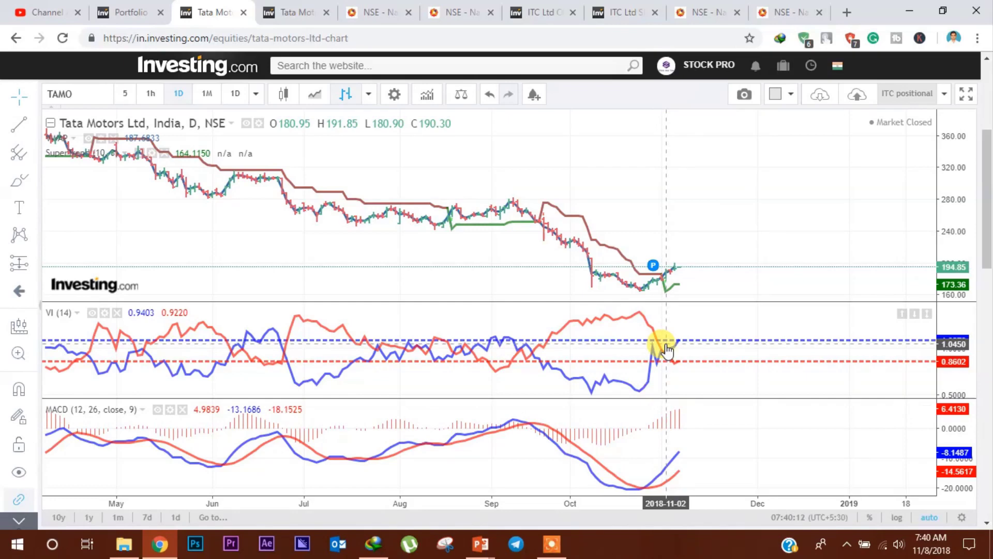
pyautogui.click(278, 7)
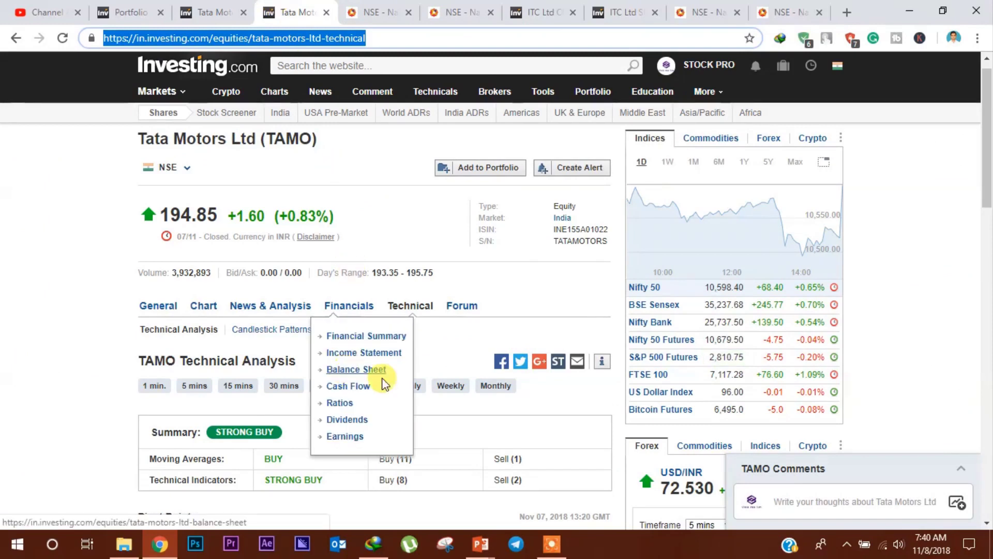
# Step: Switch the Tata Motors technical summary to Daily, showing Buy with indicators Strong Buy
pyautogui.click(419, 395)
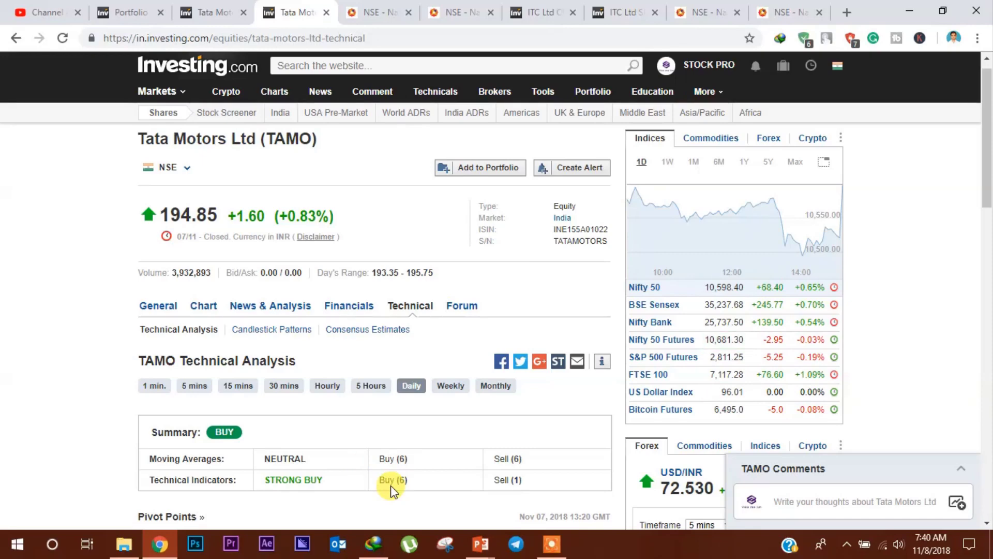
# Step: Review the Tata Motors NSE quote at 194.70 and its delivery figures, then open its option chain
pyautogui.moveTo(370, 90)
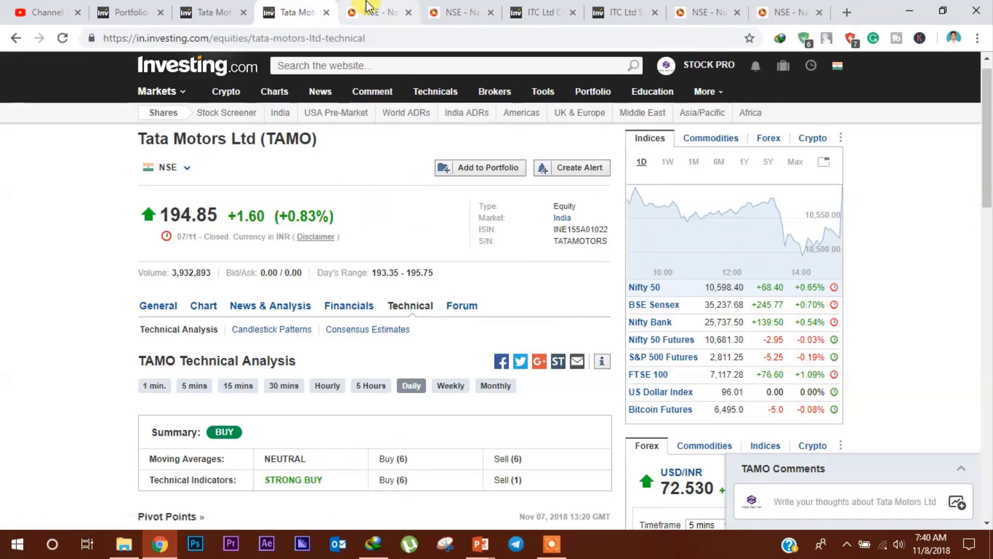
pyautogui.click(373, 12)
pyautogui.moveTo(481, 166)
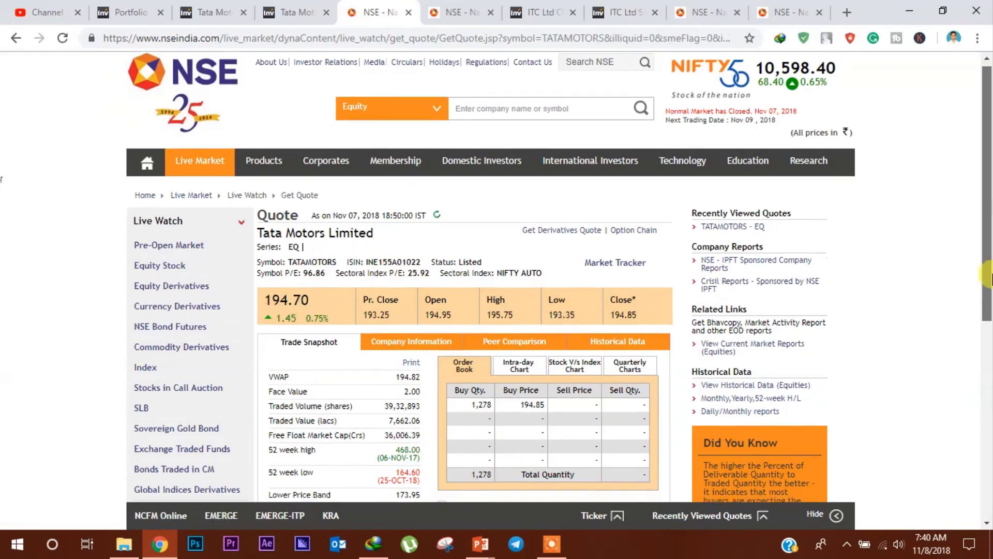
pyautogui.scroll(-2, 613, 357)
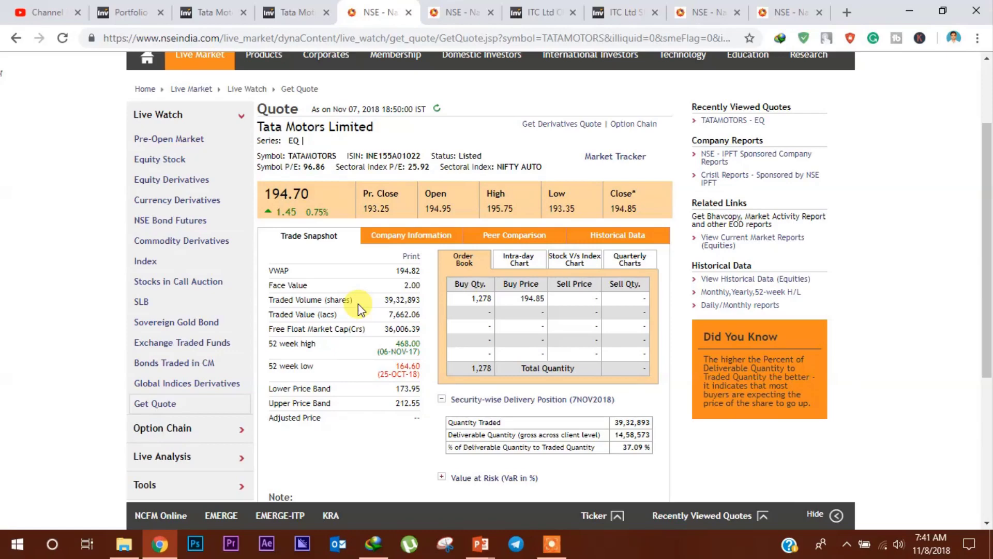
pyautogui.click(464, 8)
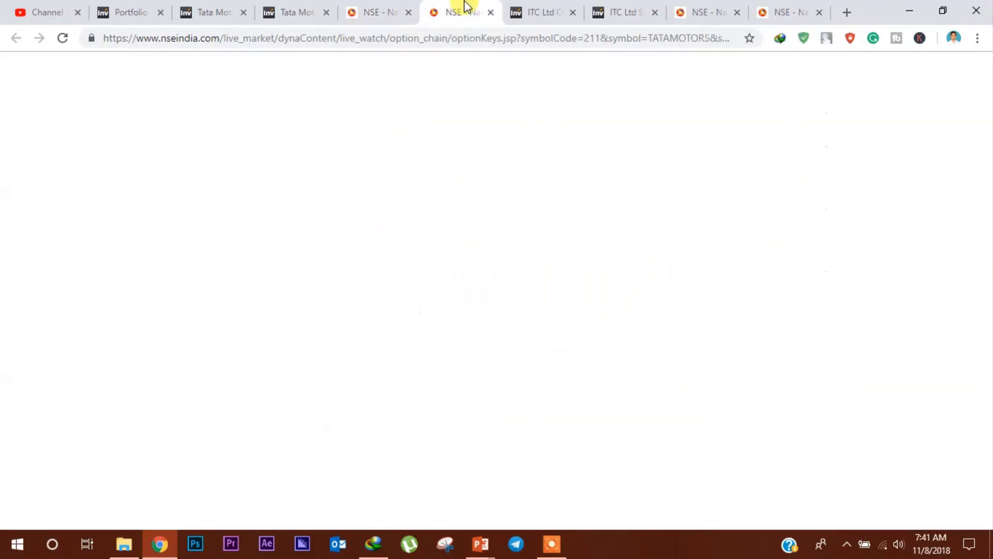
# Step: Scroll through the TATAMOTORS 29NOV2018 option chain strikes around the 200 strike
pyautogui.moveTo(988, 187); pyautogui.dragTo(989, 233)
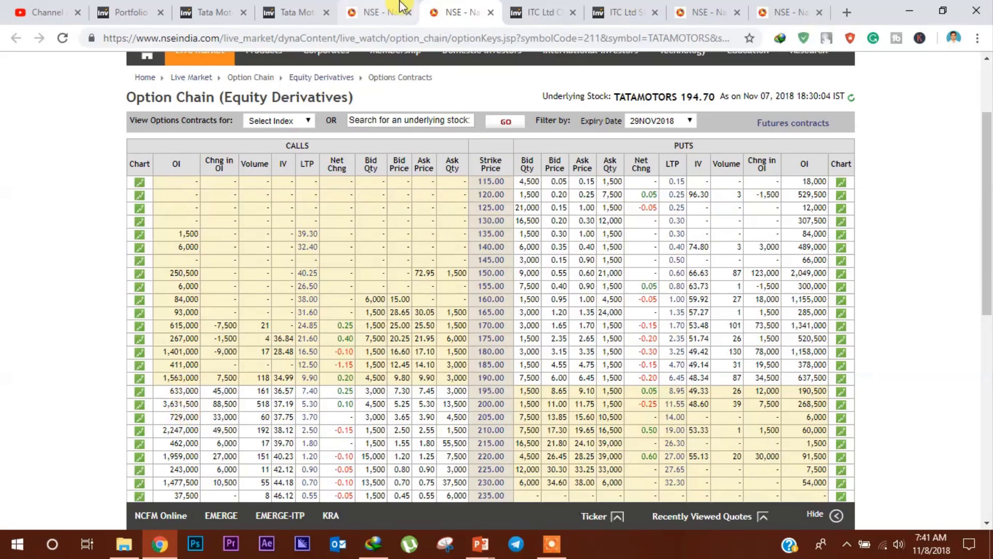
# Step: View the ITC daily chart fullscreen from May to December, check its Strong Sell summary, then the NSE quote (280.20)
pyautogui.click(538, 7)
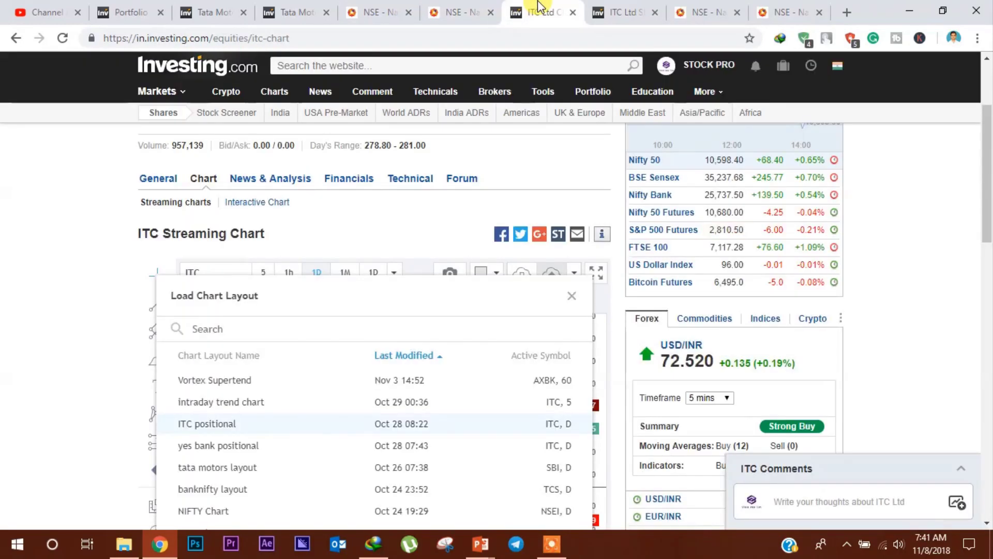
pyautogui.click(572, 296)
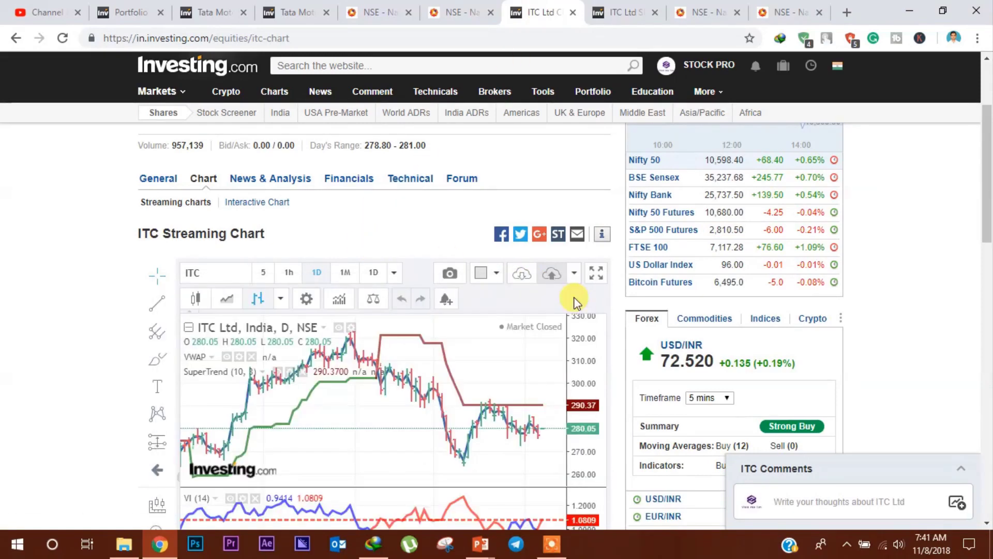
pyautogui.click(596, 273)
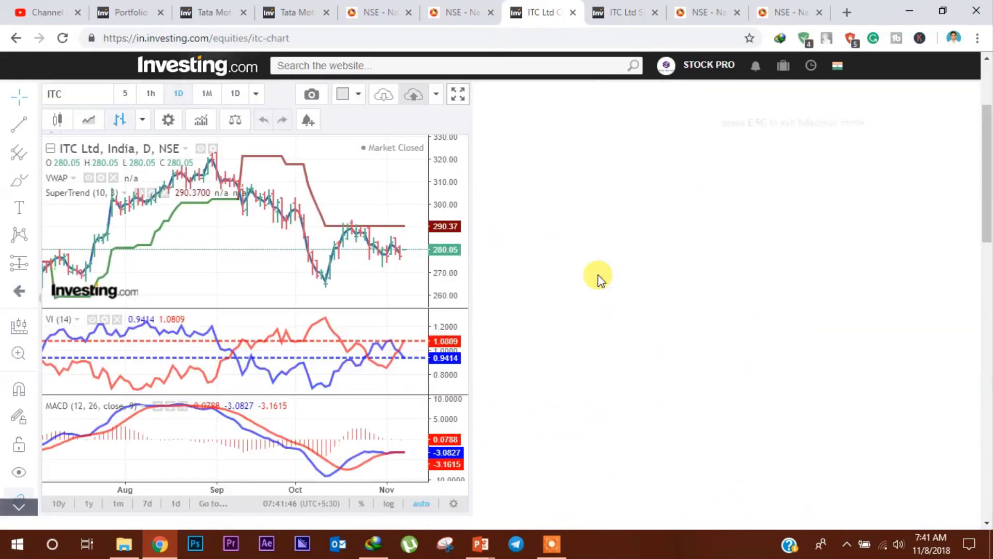
pyautogui.moveTo(805, 294); pyautogui.dragTo(550, 282)
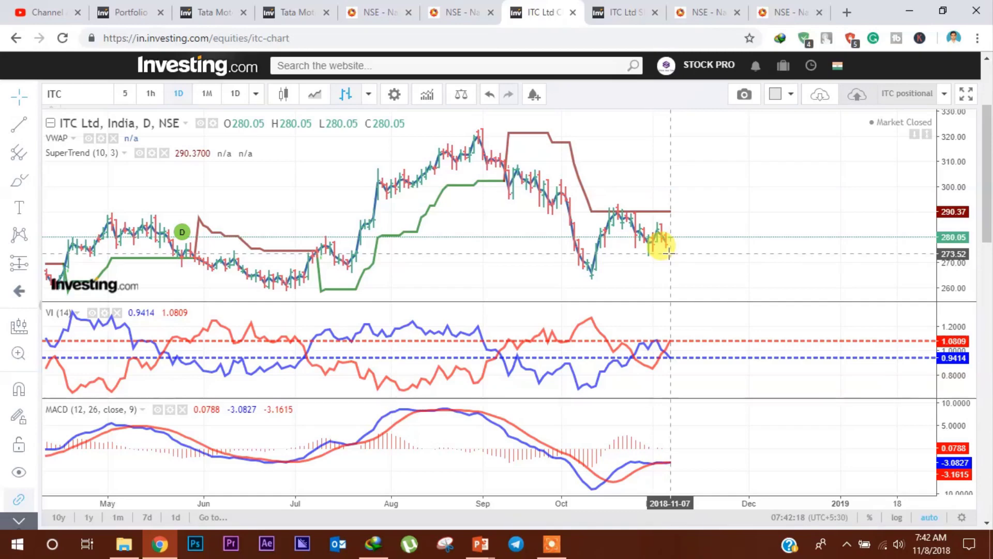
pyautogui.click(633, 12)
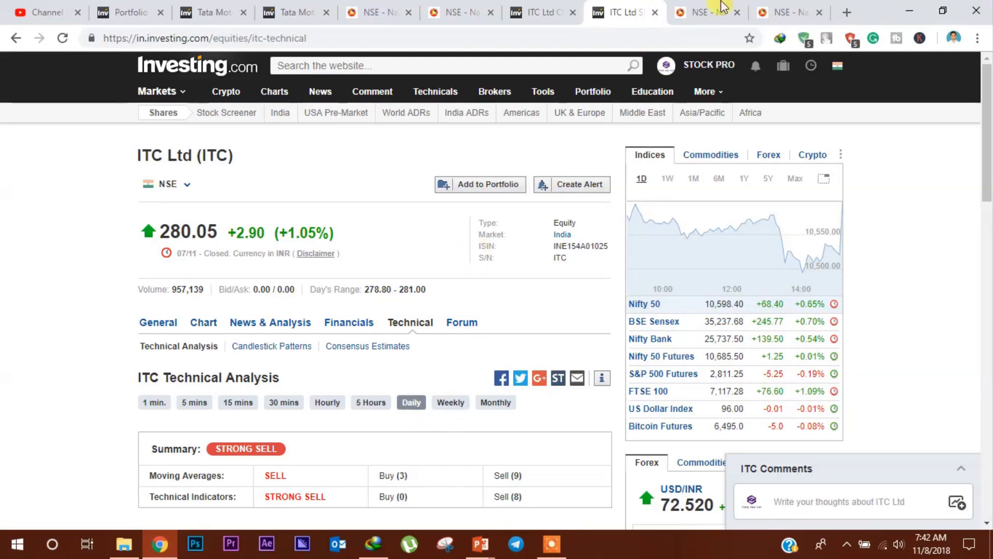
pyautogui.click(705, 12)
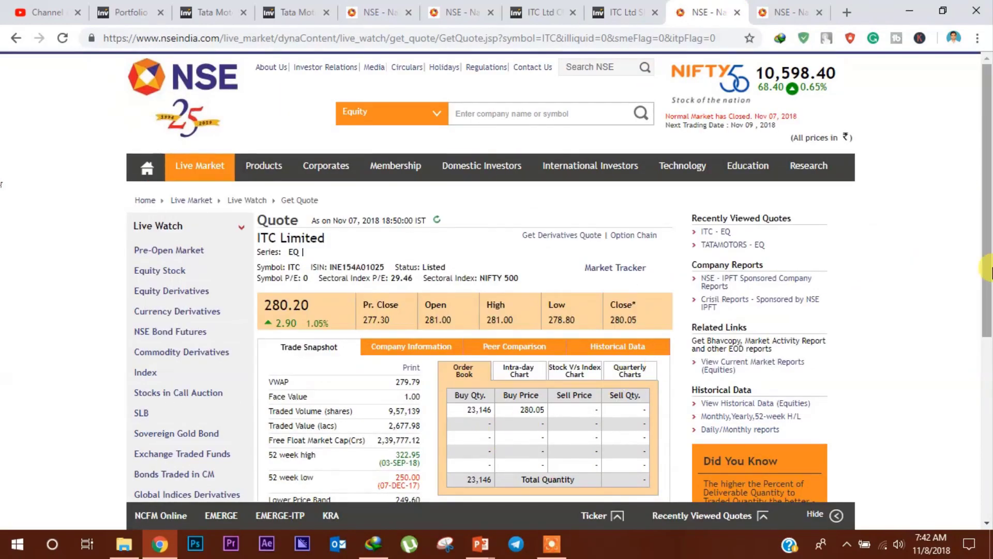
# Step: Expand ITC's security-wise delivery position: 5,82,956 of 9,57,139 shares delivered (60.91%)
pyautogui.scroll(-2, 561, 369)
pyautogui.click(514, 409)
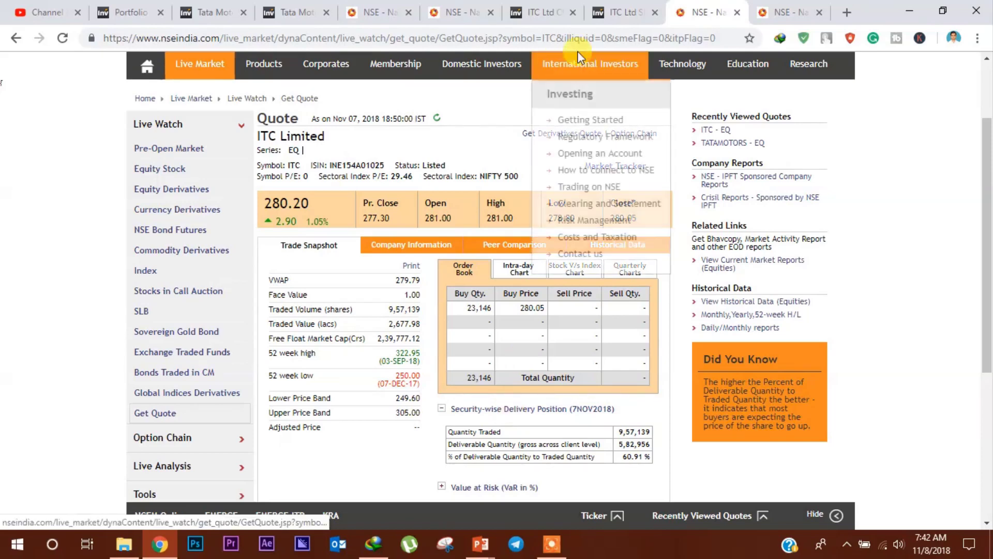
# Step: Review the ITC 29NOV2018 option chain, including 4,118,400 call open interest at the 300 strike
pyautogui.click(801, 11)
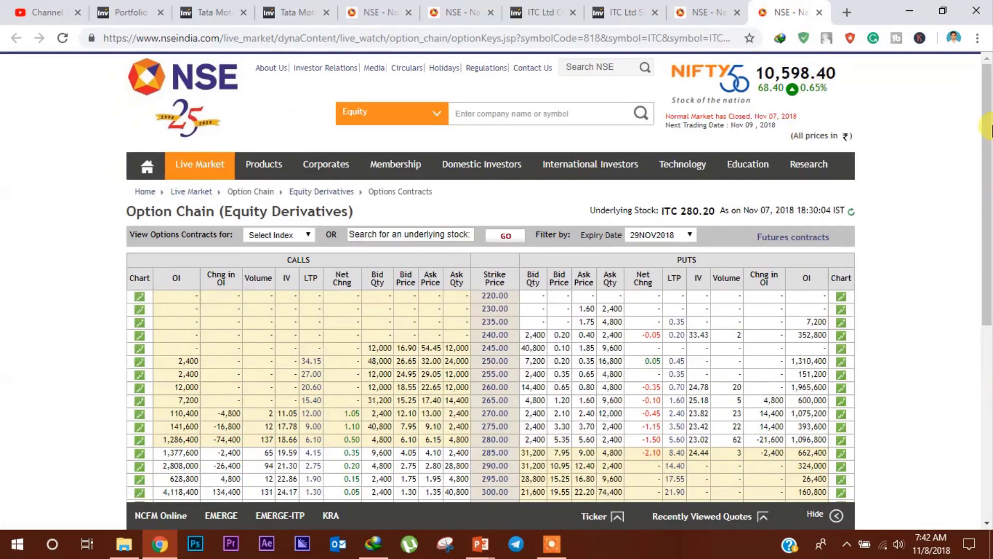
pyautogui.scroll(-2, 988, 182)
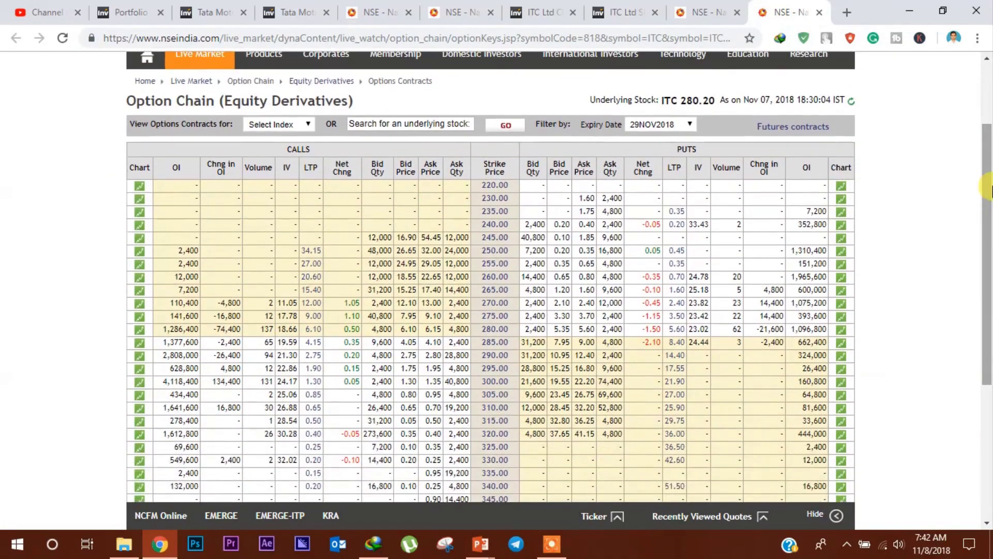